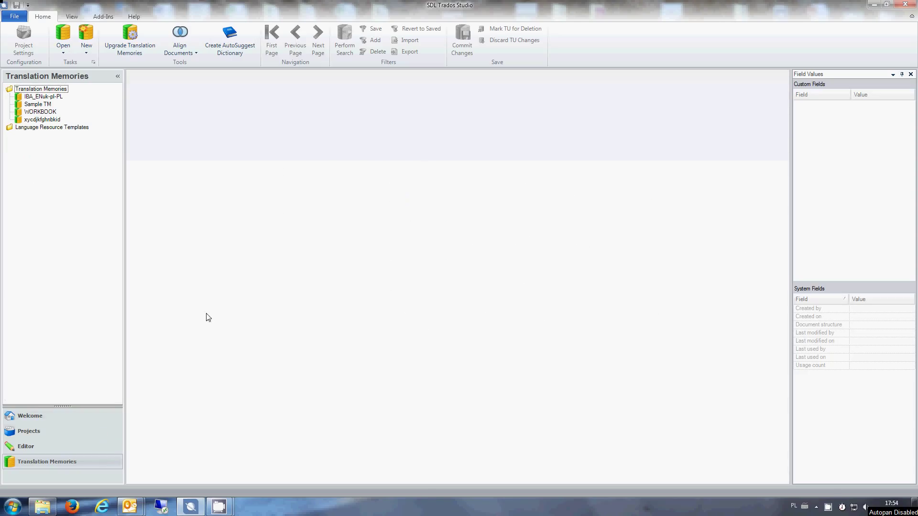
Start a new translation memory named TestTM, from English (United Kingdom) to Polish (Poland), located in the New training folder
{"action": "left_click", "coordinate": [88, 34]}
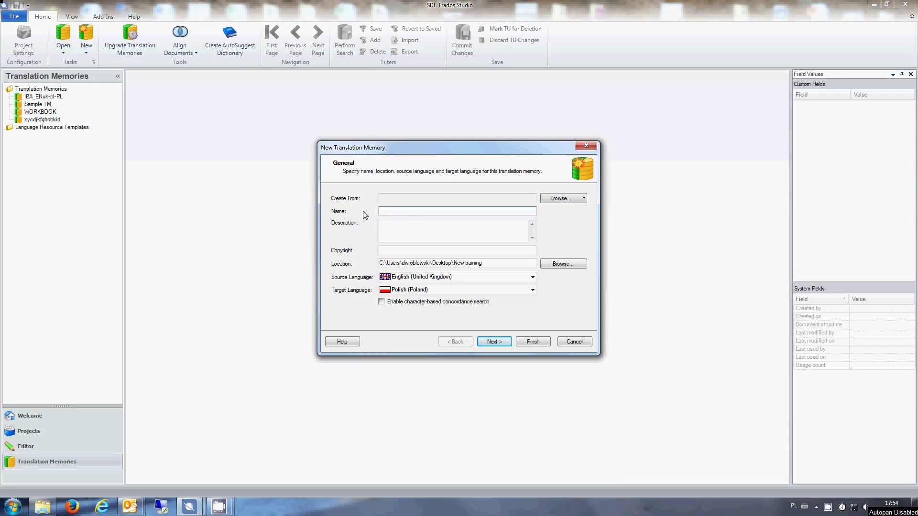
{"action": "type", "text": "Test TM"}
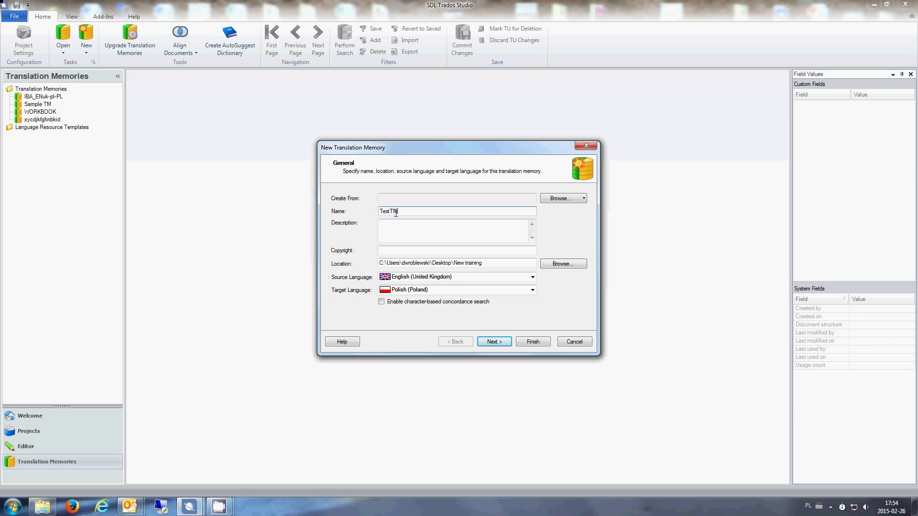
{"action": "left_click", "coordinate": [532, 278]}
{"action": "left_click", "coordinate": [532, 278]}
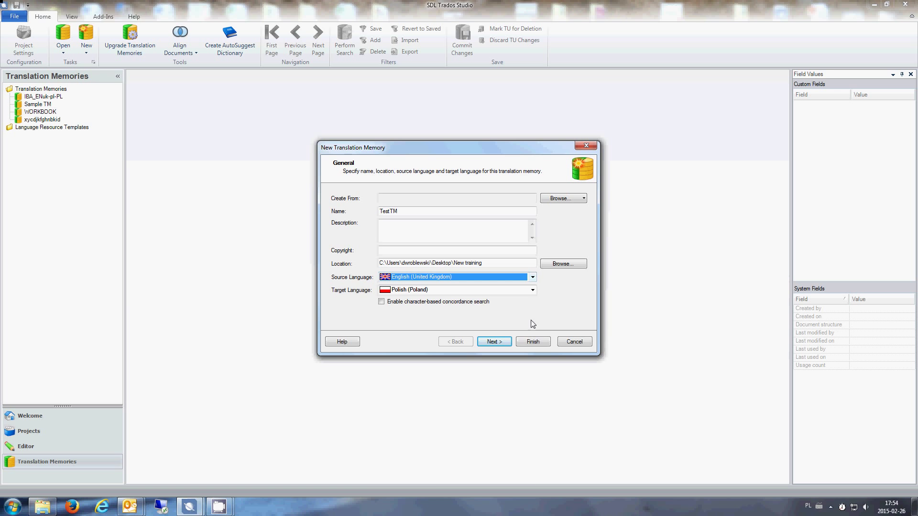
{"action": "left_click", "coordinate": [532, 291]}
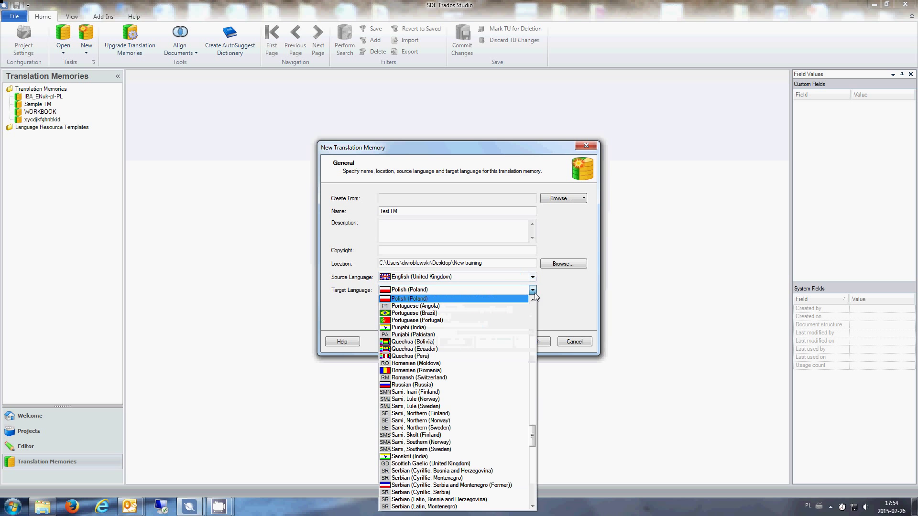
{"action": "left_click", "coordinate": [532, 291]}
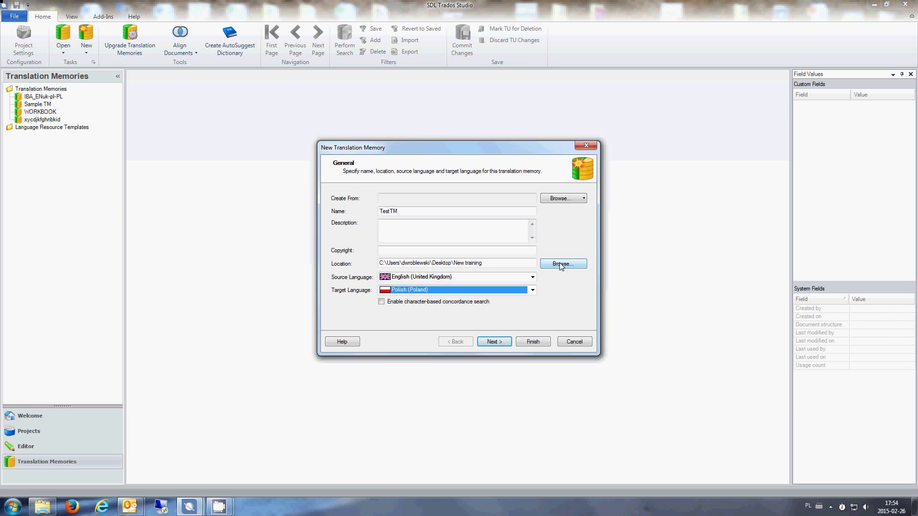
{"action": "left_click", "coordinate": [547, 267]}
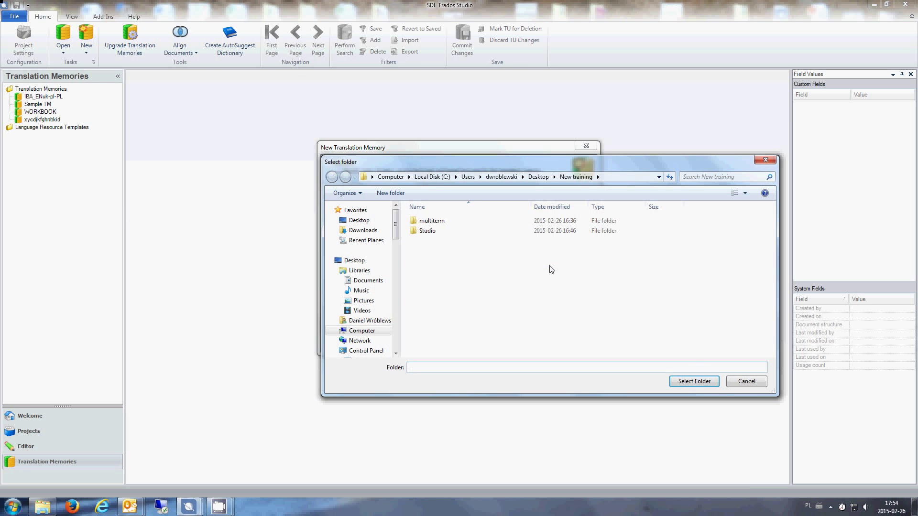
{"action": "left_click", "coordinate": [694, 381]}
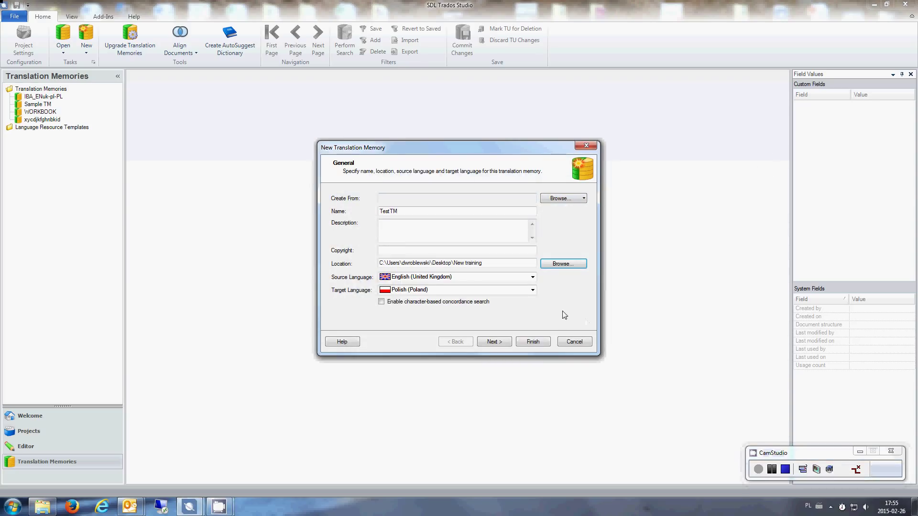
Keep the default fields, recognition settings and language resources, and finish creating the translation memory
{"action": "left_click", "coordinate": [504, 342]}
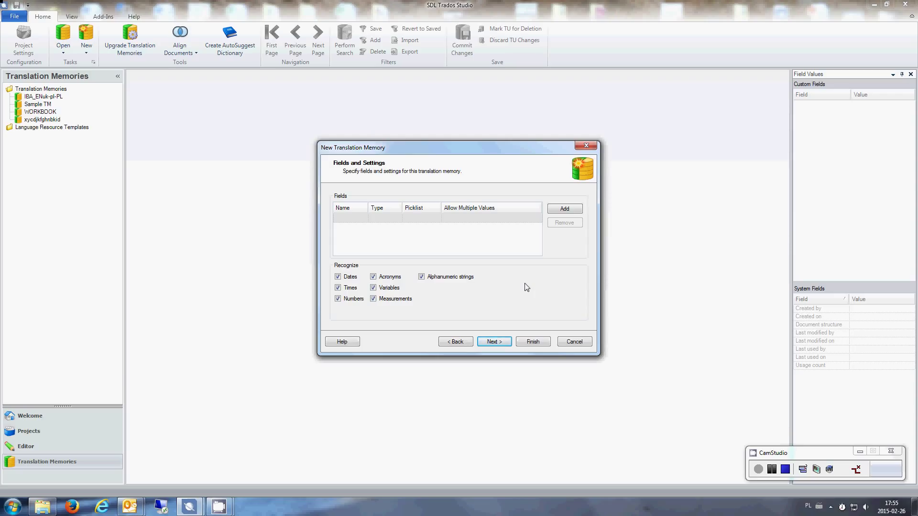
{"action": "left_click", "coordinate": [373, 277]}
{"action": "left_click", "coordinate": [374, 277]}
{"action": "left_click", "coordinate": [488, 342]}
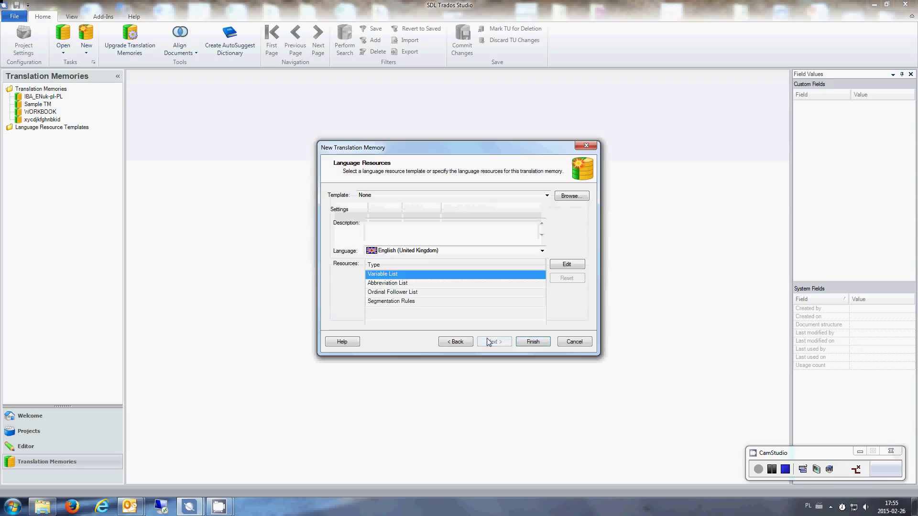
{"action": "left_click", "coordinate": [532, 342]}
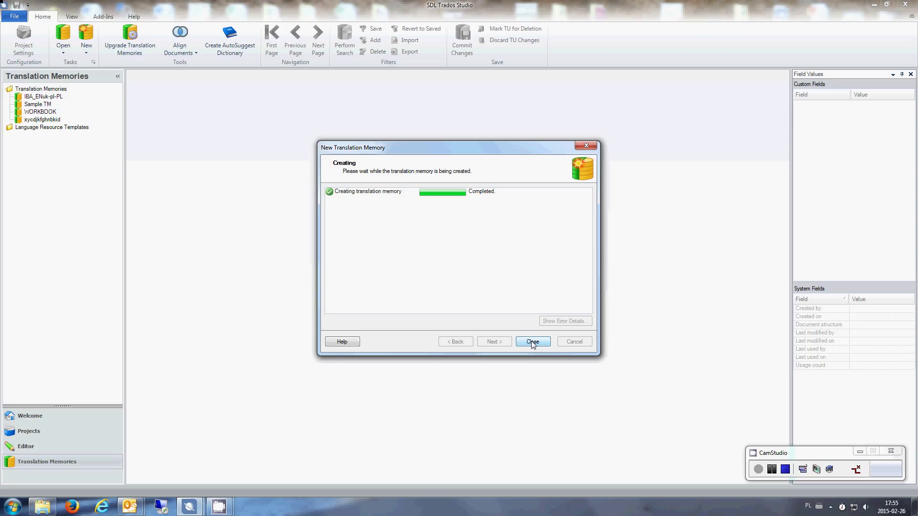
{"action": "left_click", "coordinate": [533, 342]}
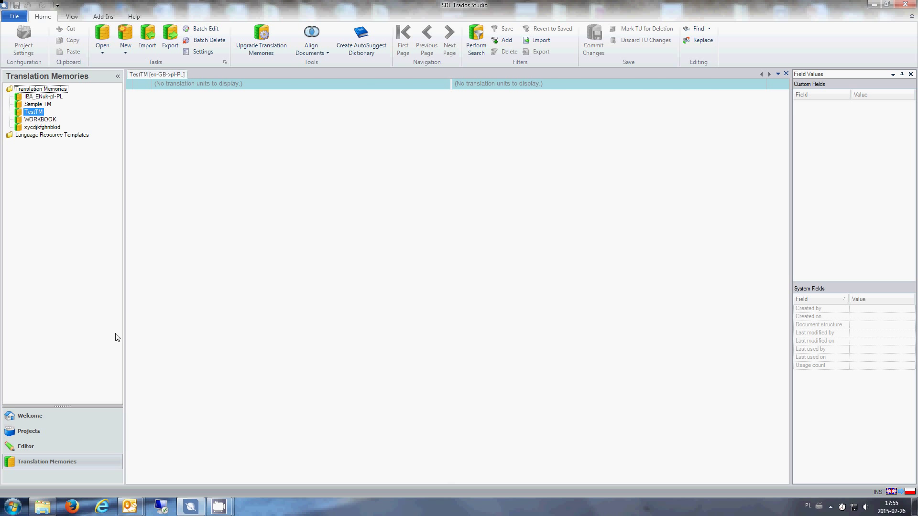
Switch to Windows Explorer and check the TestTM.sdltm file in the New training folder
{"action": "left_click", "coordinate": [42, 507]}
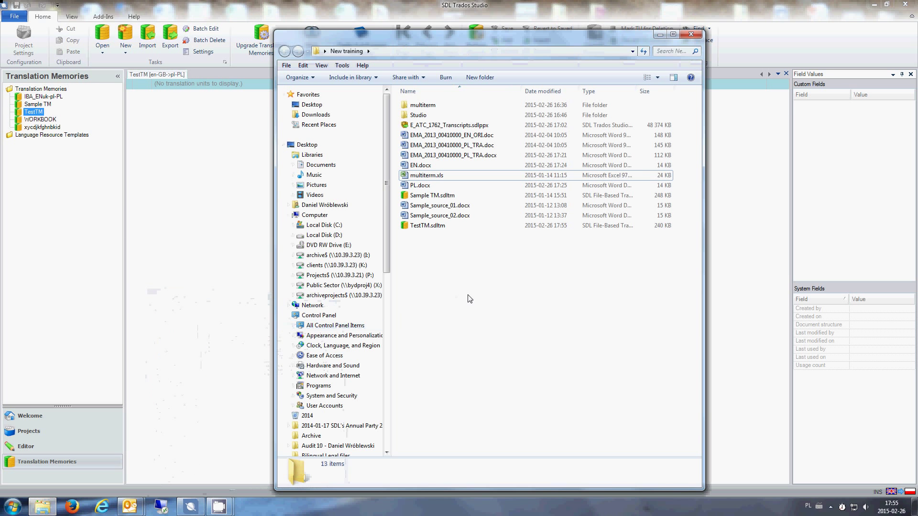
{"action": "left_click", "coordinate": [413, 228]}
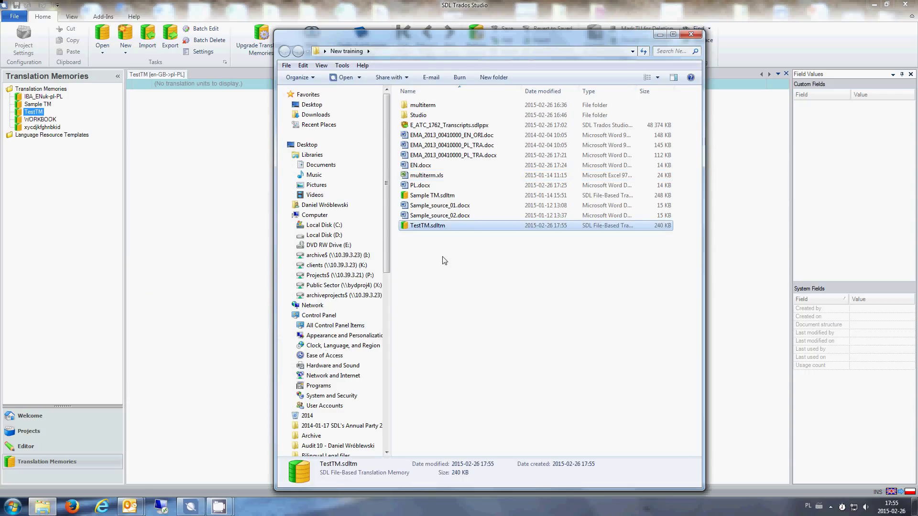
{"action": "left_click", "coordinate": [658, 34]}
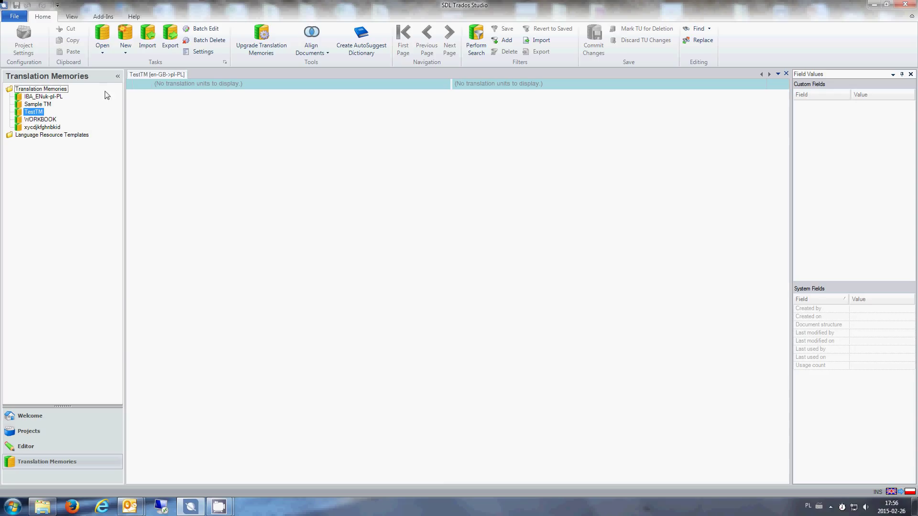
Examine which file types can be imported into the TestTM translation memory, without importing any
{"action": "left_click", "coordinate": [145, 43]}
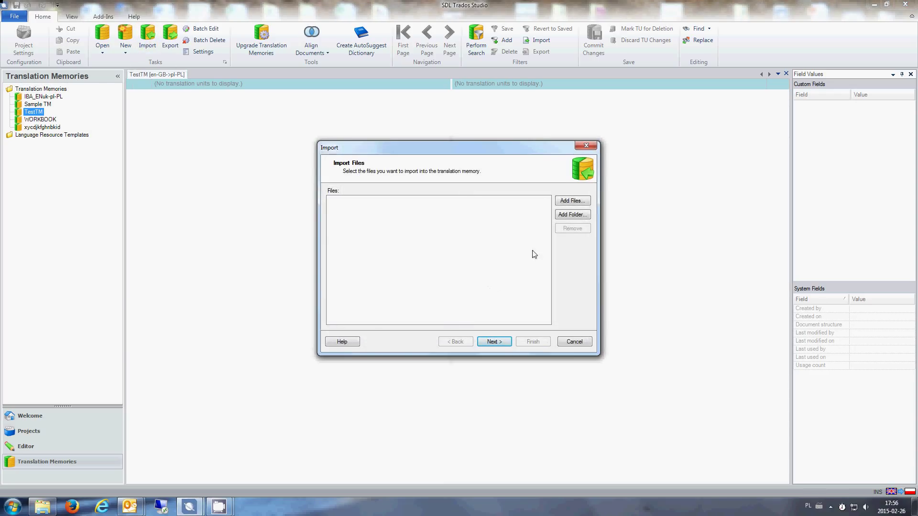
{"action": "left_click", "coordinate": [562, 207]}
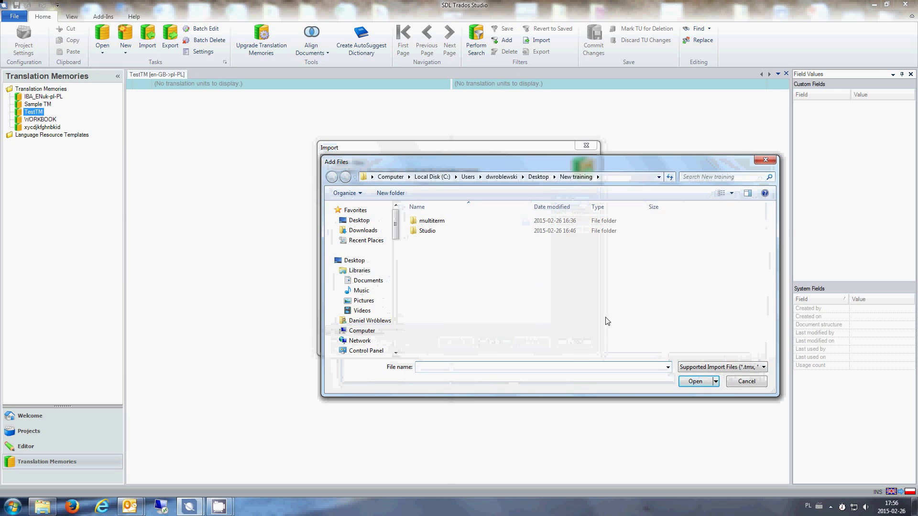
{"action": "left_click", "coordinate": [764, 367]}
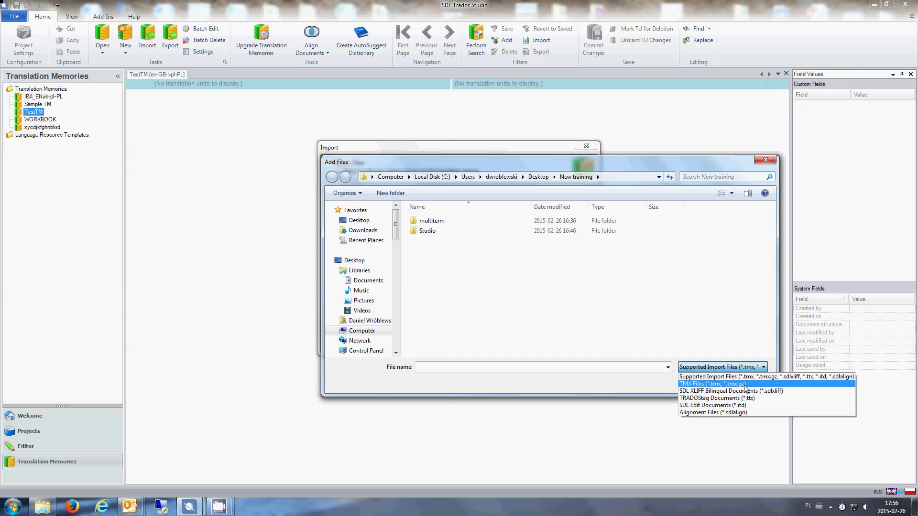
{"action": "left_click", "coordinate": [656, 319]}
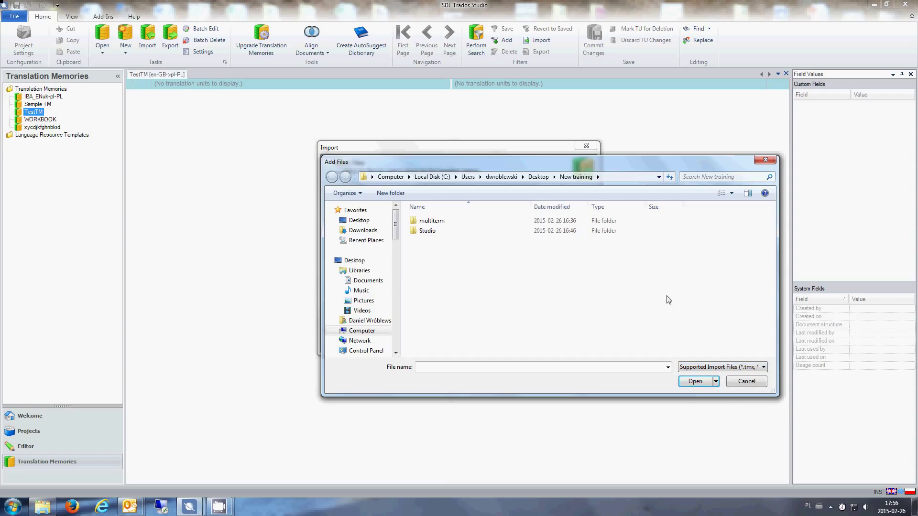
{"action": "left_click", "coordinate": [766, 160]}
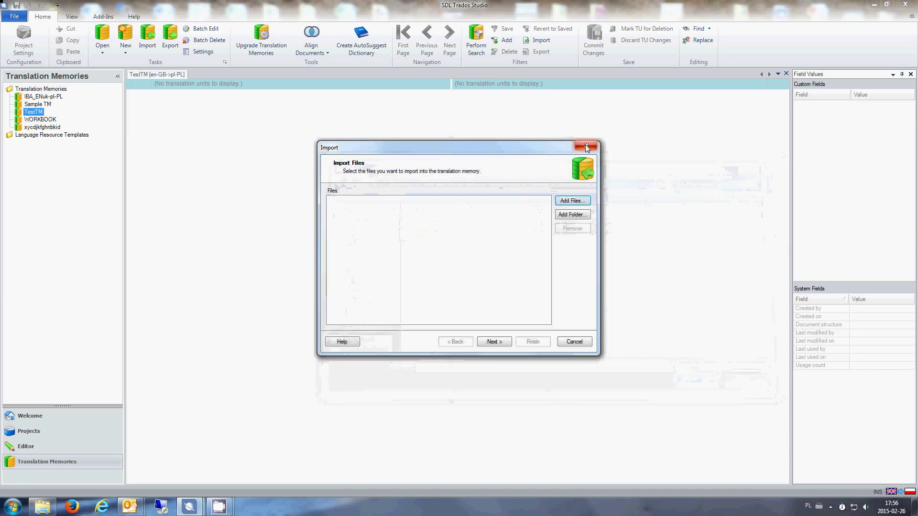
{"action": "left_click", "coordinate": [585, 145]}
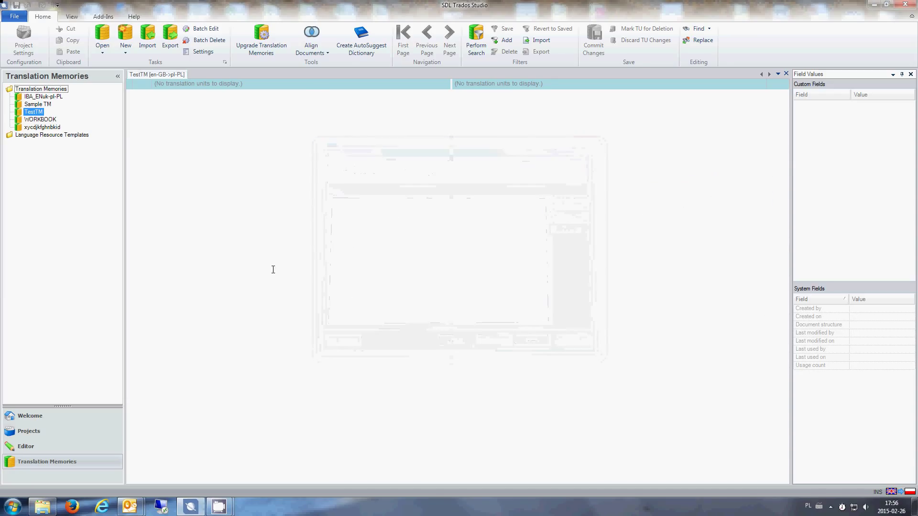
Start aligning a single file pair and add TestTM.sdltm as its file-based translation memory
{"action": "left_click", "coordinate": [319, 54]}
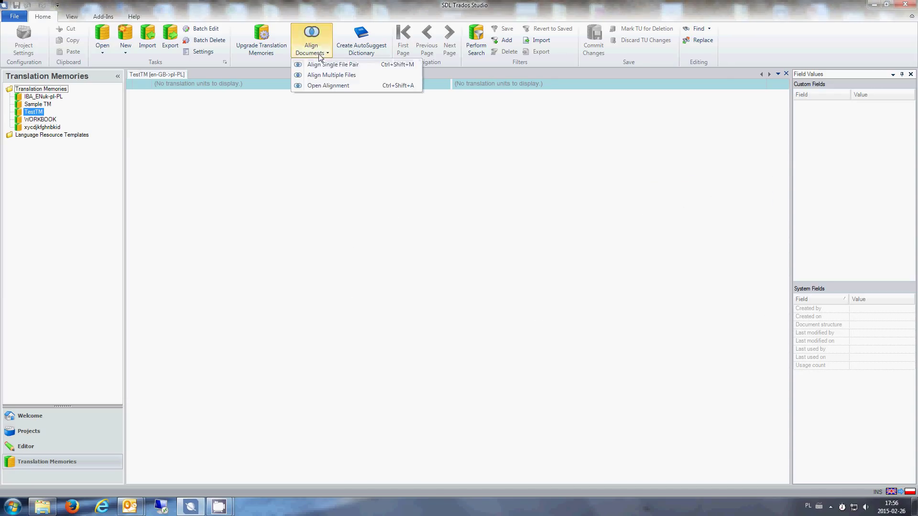
{"action": "left_click", "coordinate": [363, 65]}
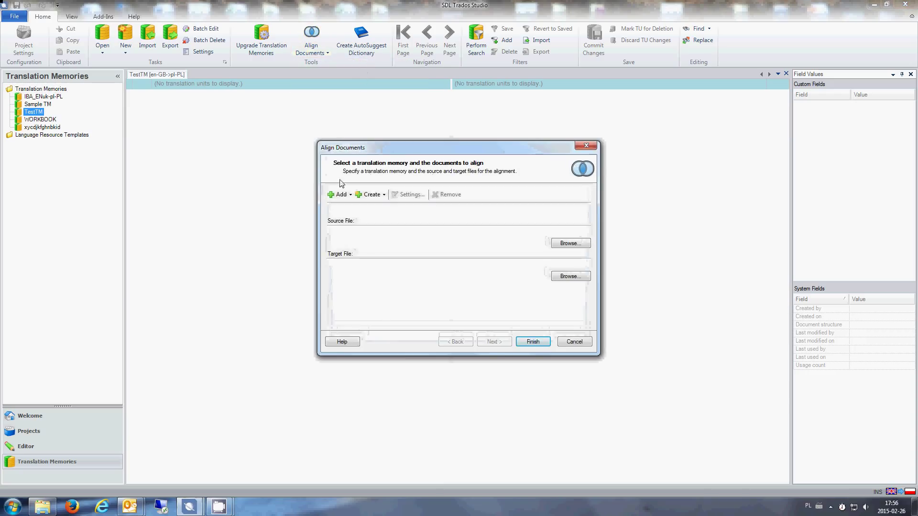
{"action": "left_click", "coordinate": [341, 195]}
{"action": "left_click", "coordinate": [353, 207]}
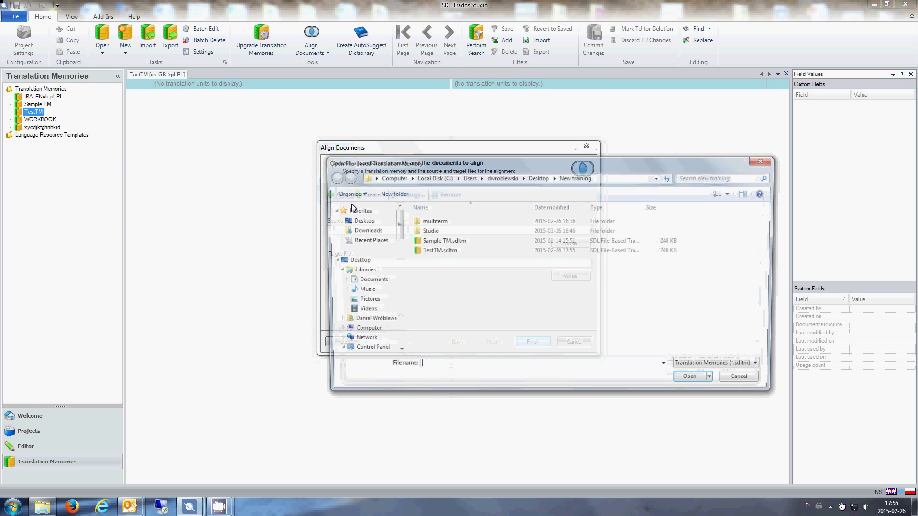
{"action": "double_click", "coordinate": [415, 251]}
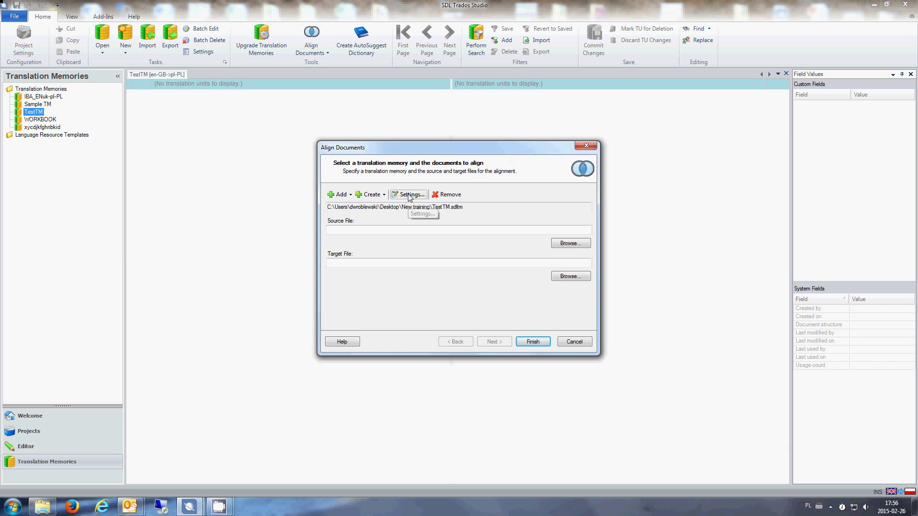
{"action": "left_click", "coordinate": [372, 196]}
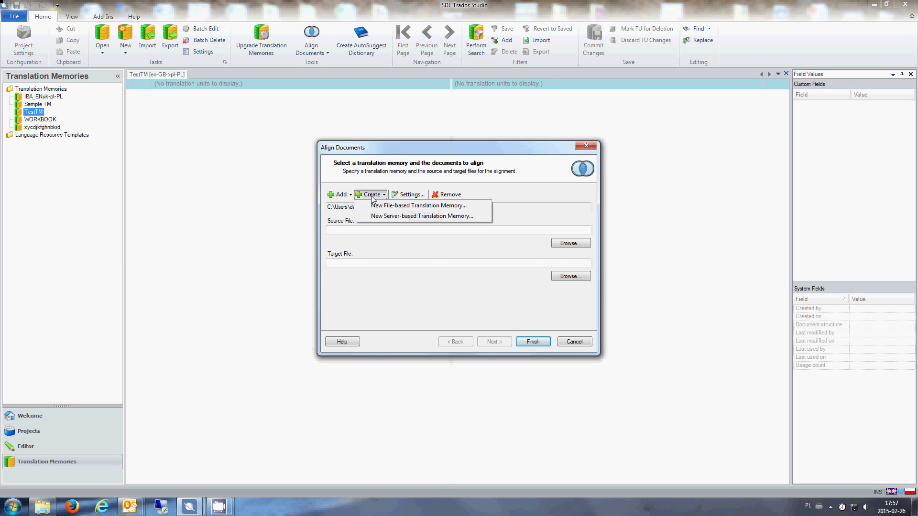
{"action": "left_click", "coordinate": [411, 206]}
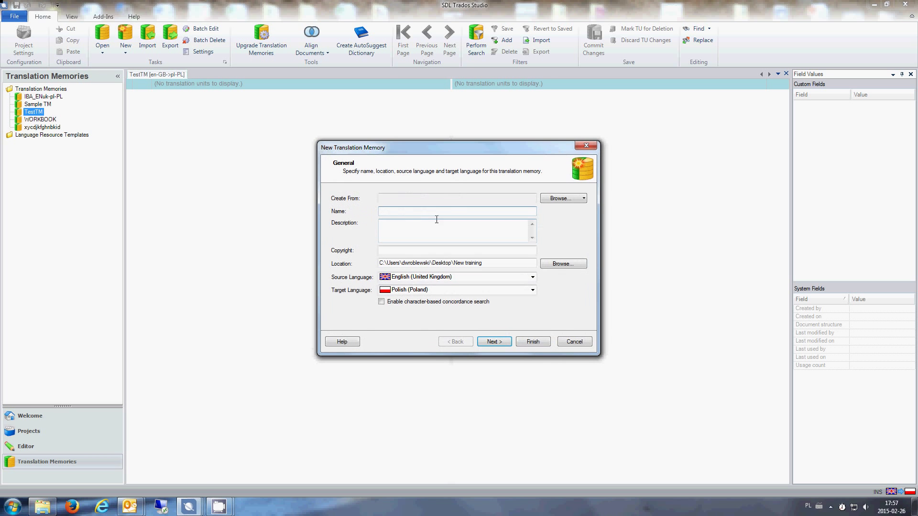
{"action": "left_click", "coordinate": [586, 146]}
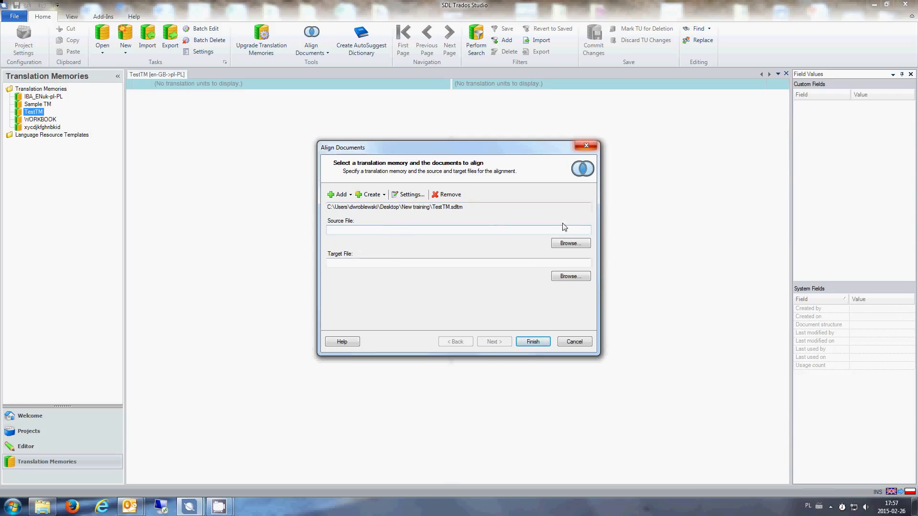
Align EN.docx as the source file with PL.docx as the target file
{"action": "left_click", "coordinate": [563, 244]}
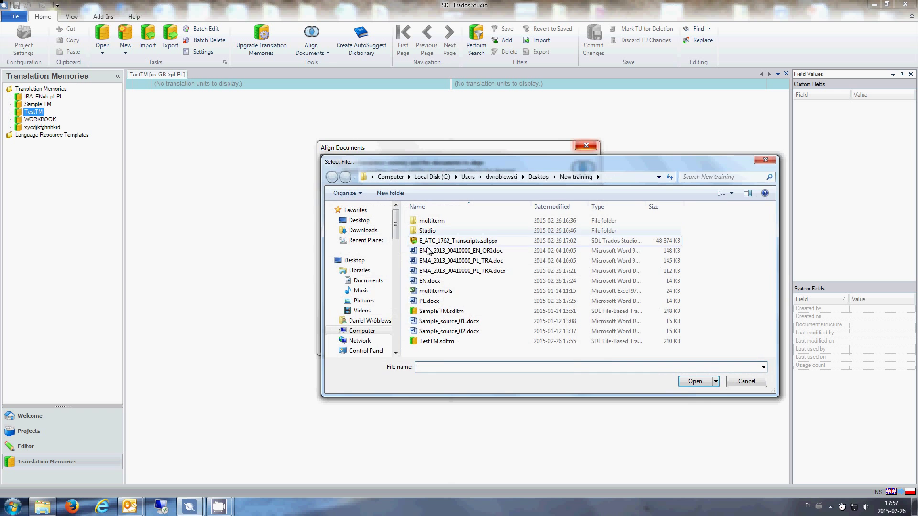
{"action": "double_click", "coordinate": [421, 284]}
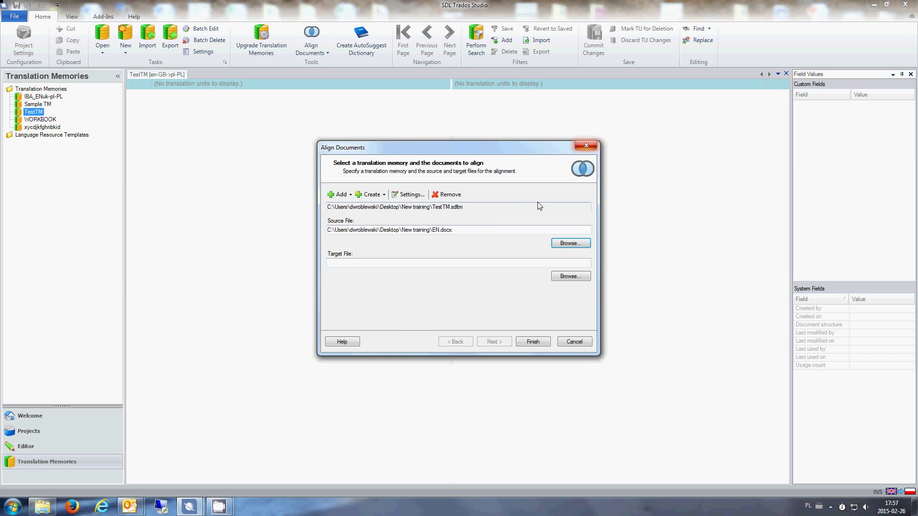
{"action": "left_click", "coordinate": [565, 277]}
{"action": "double_click", "coordinate": [421, 301]}
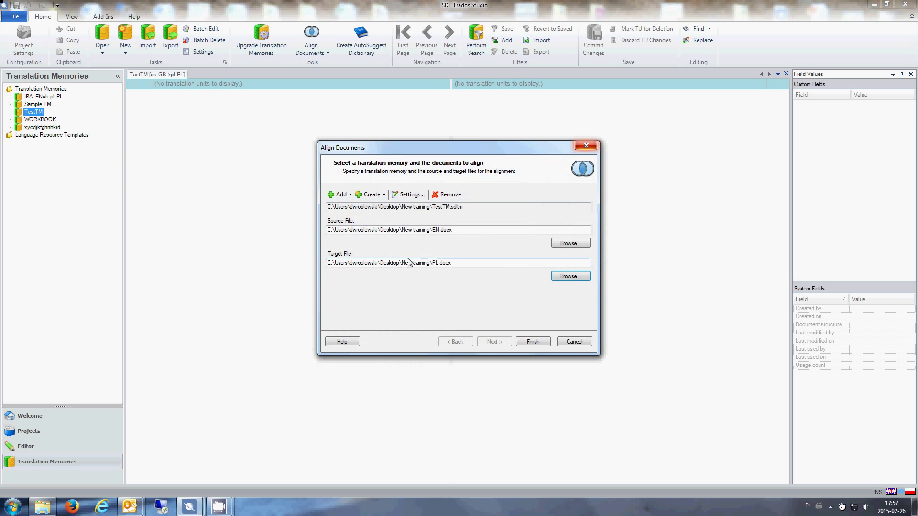
{"action": "left_click", "coordinate": [526, 343]}
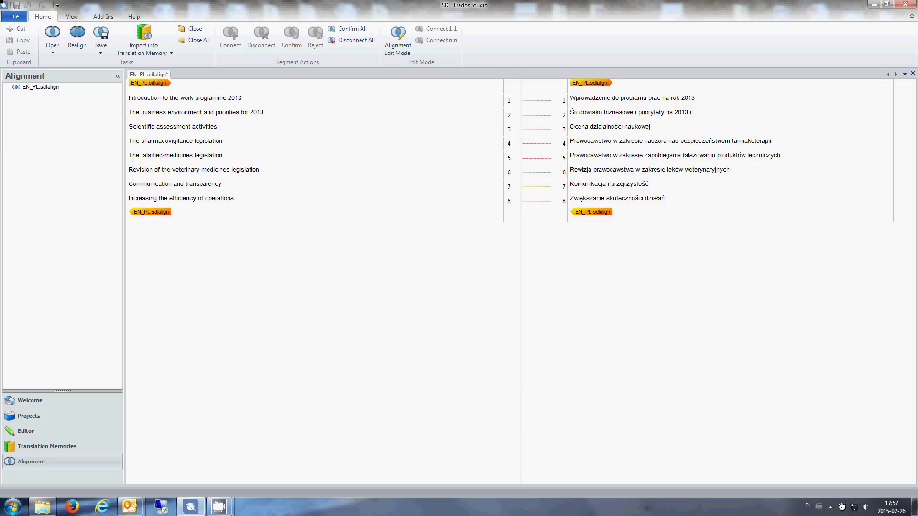
Run a Quick Import of the EN_PL.sdlalign alignment into the translation memory
{"action": "left_click", "coordinate": [150, 47]}
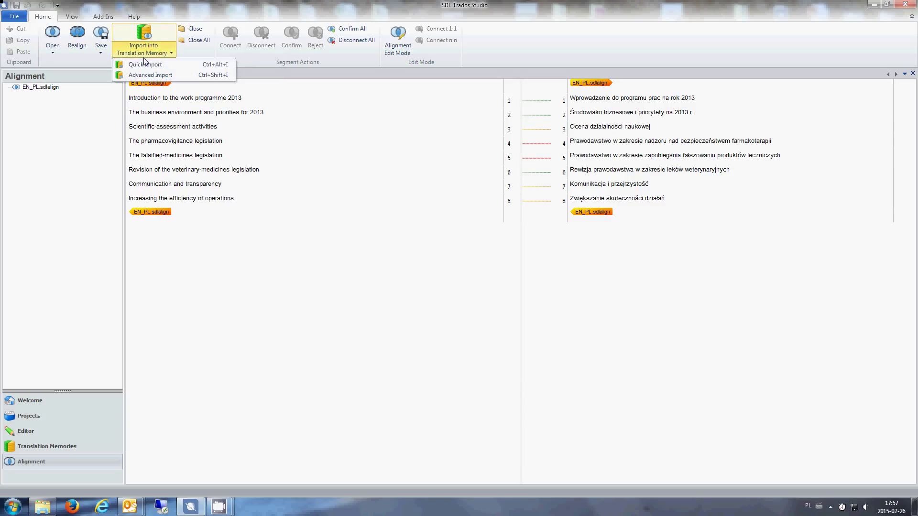
{"action": "left_click", "coordinate": [144, 64]}
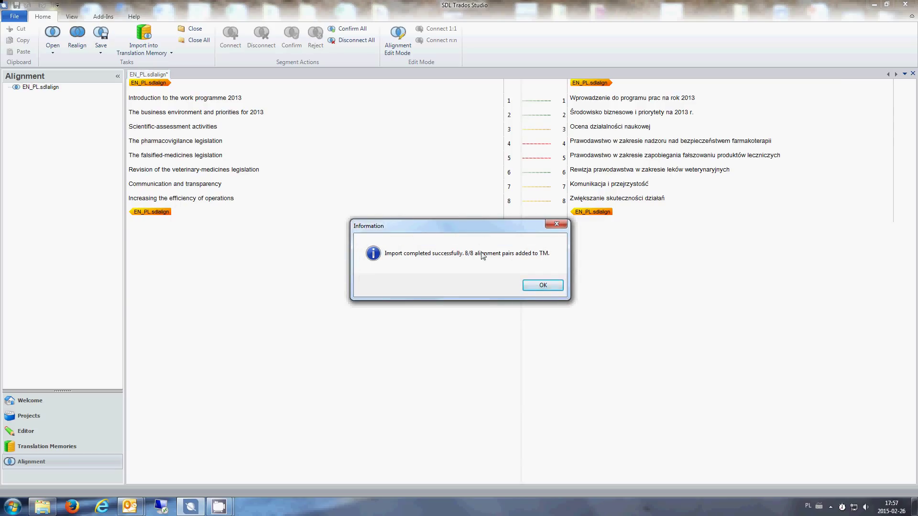
{"action": "left_click", "coordinate": [530, 287]}
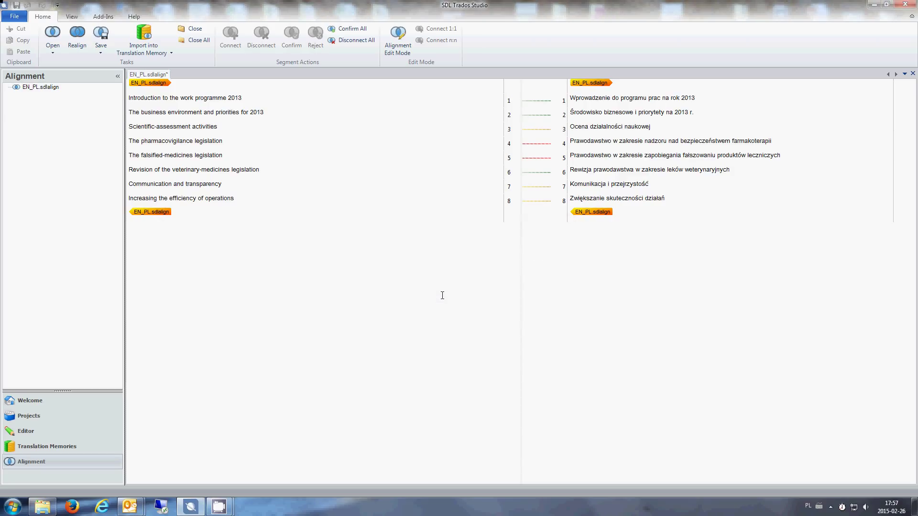